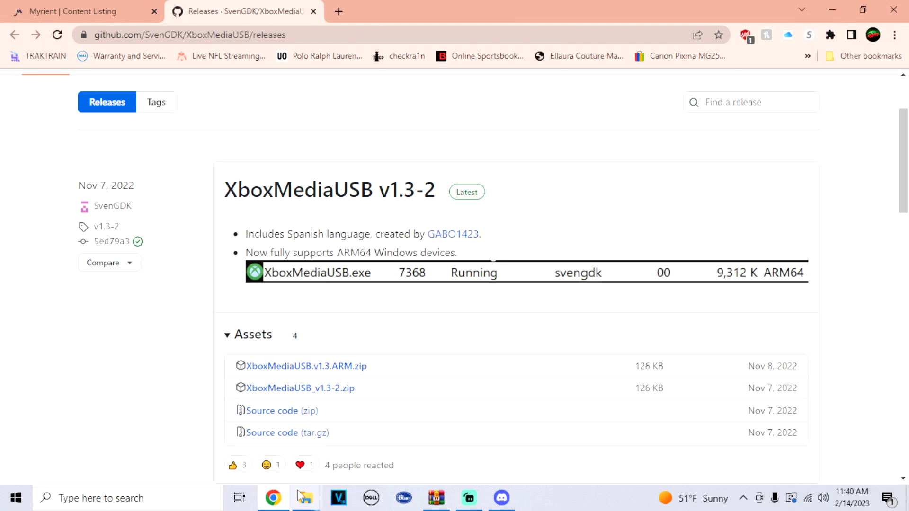
# Launch XboxMediaUSB.exe from the XboxMediaUSB folder window in File Explorer.
pyautogui.moveTo(306, 497)
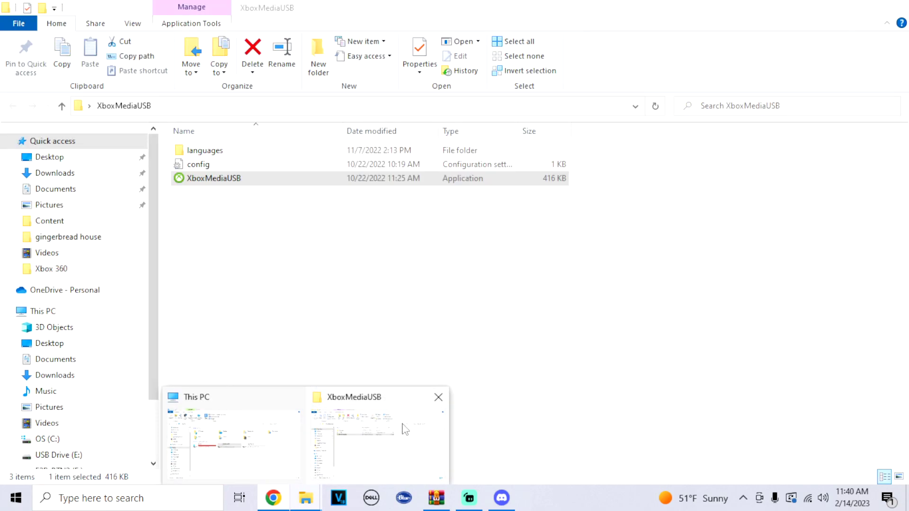
pyautogui.click(403, 429)
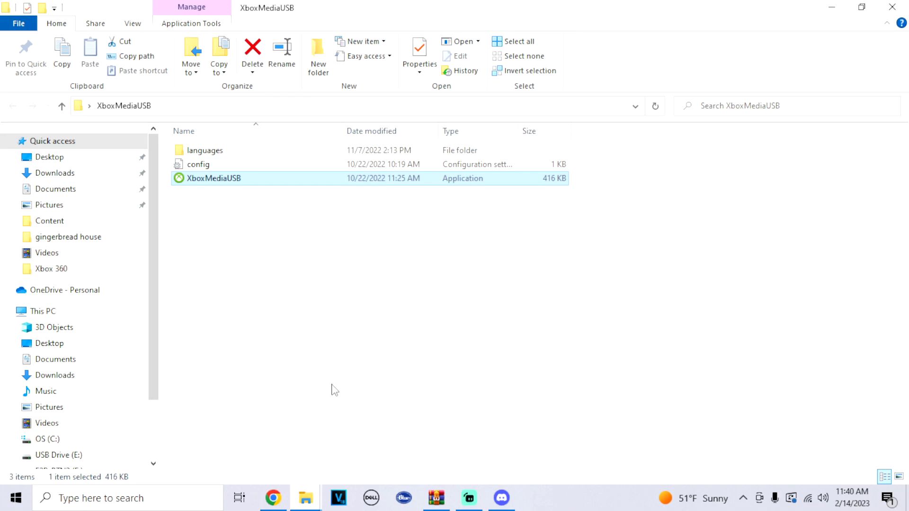
pyautogui.click(336, 287)
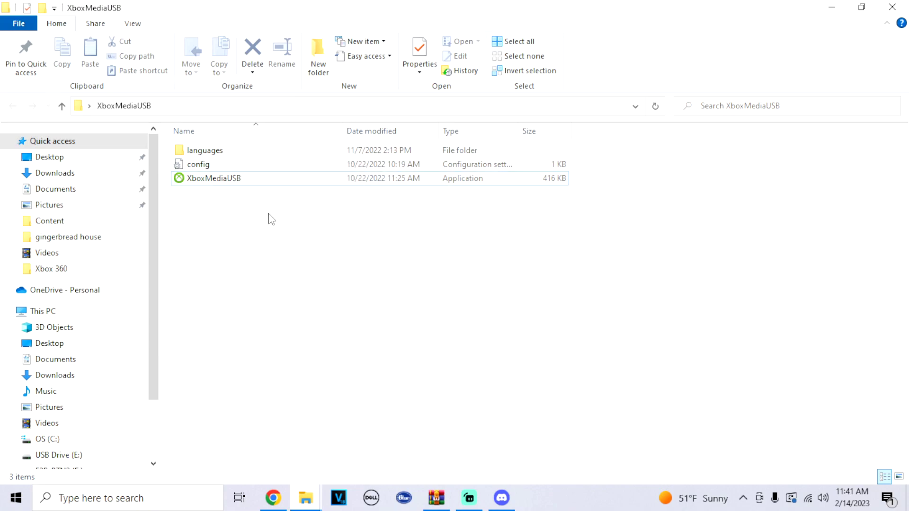
pyautogui.doubleClick(260, 184)
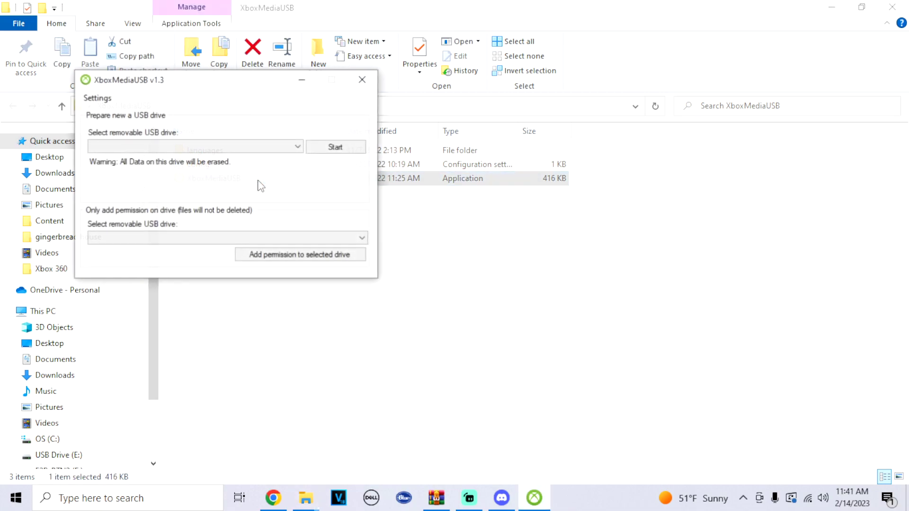
# Move the XboxMediaUSB v1.3 window to the lower right and glance at USB Drive (E:).
pyautogui.moveTo(251, 89); pyautogui.dragTo(521, 226)
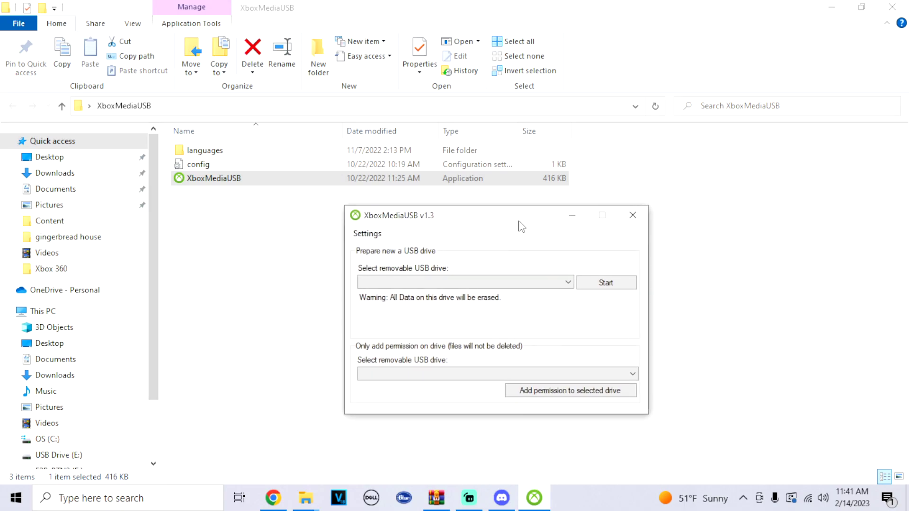
pyautogui.click(59, 455)
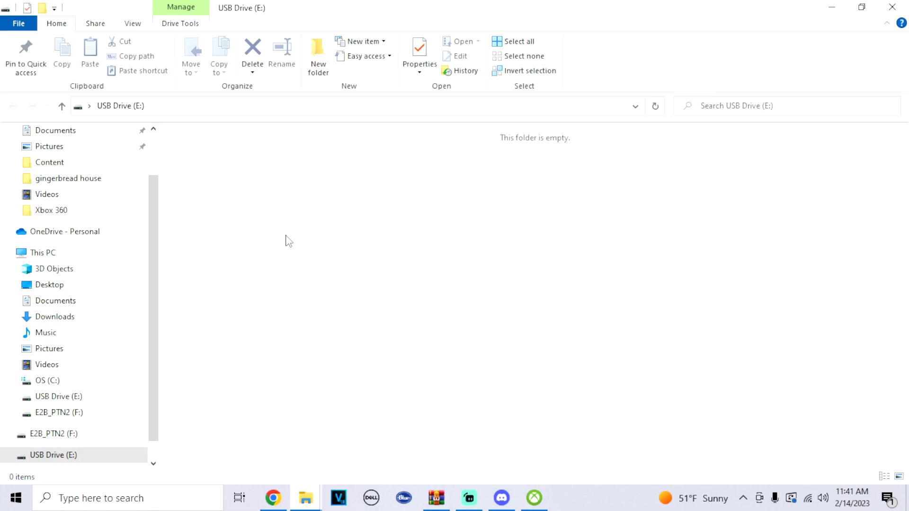
pyautogui.click(74, 403)
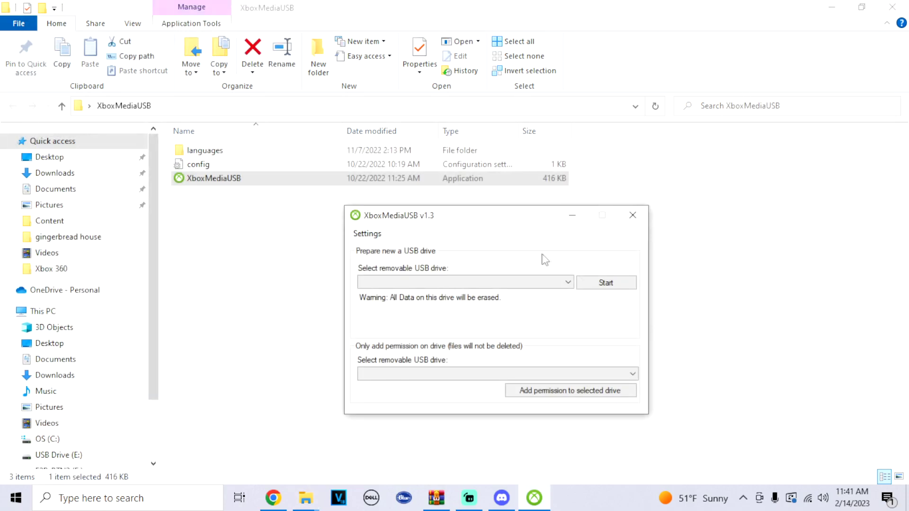
# Check that USB Drive (E:) is empty, NTFS and 14.4 GB, then list XboxMediaUSB's drive choices.
pyautogui.moveTo(526, 217); pyautogui.dragTo(530, 189)
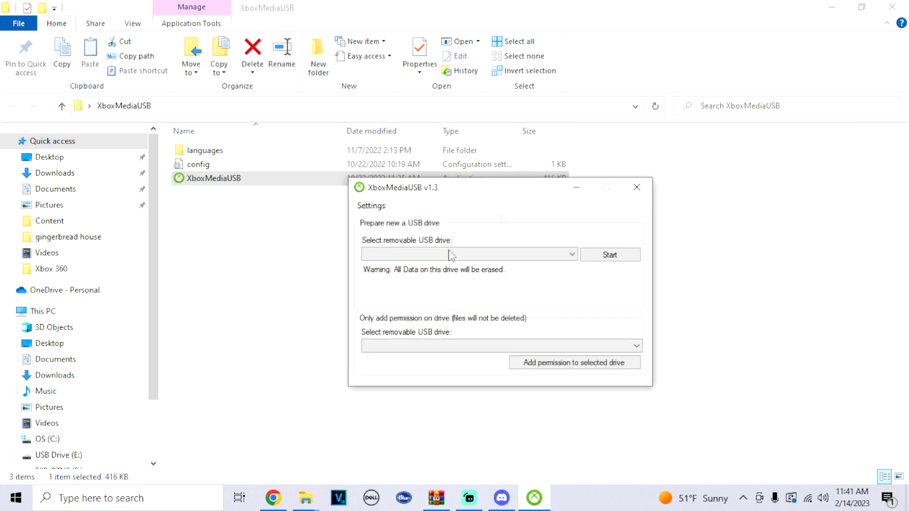
pyautogui.click(72, 459)
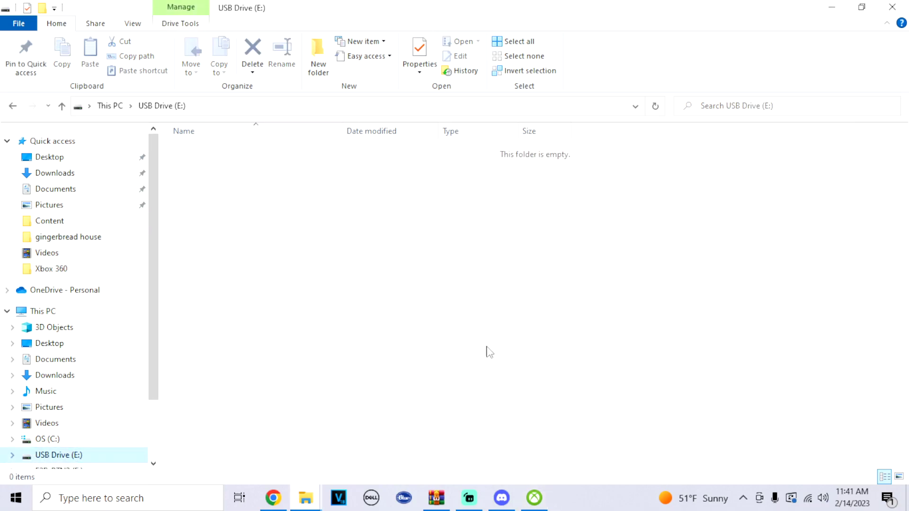
pyautogui.rightClick(102, 464)
pyautogui.rightClick(69, 457)
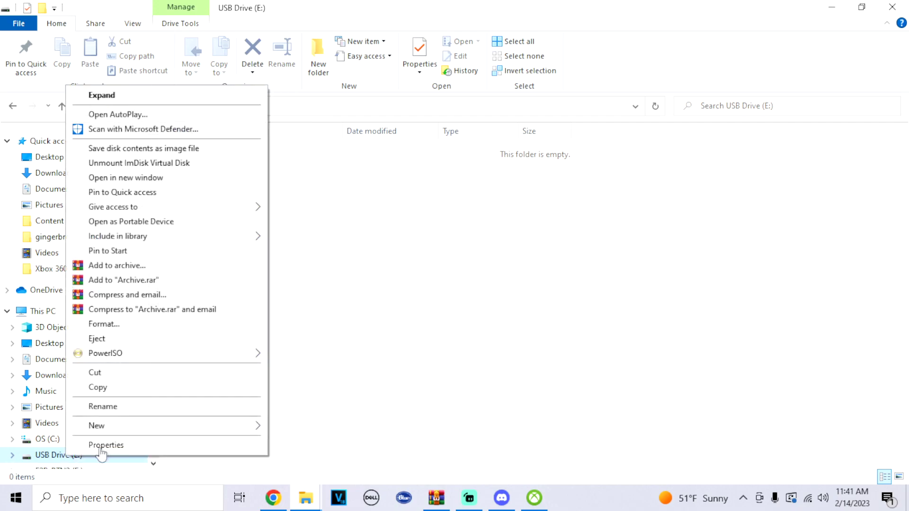
pyautogui.click(128, 443)
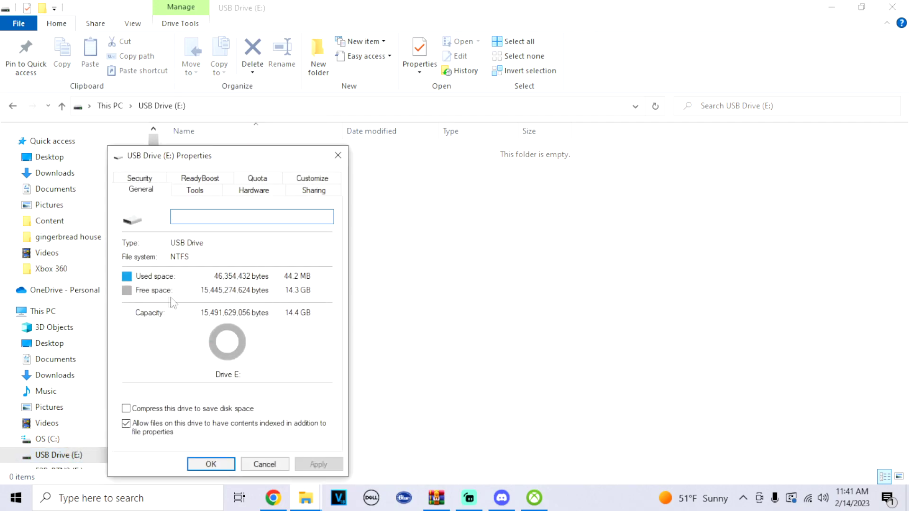
pyautogui.press('Escape')
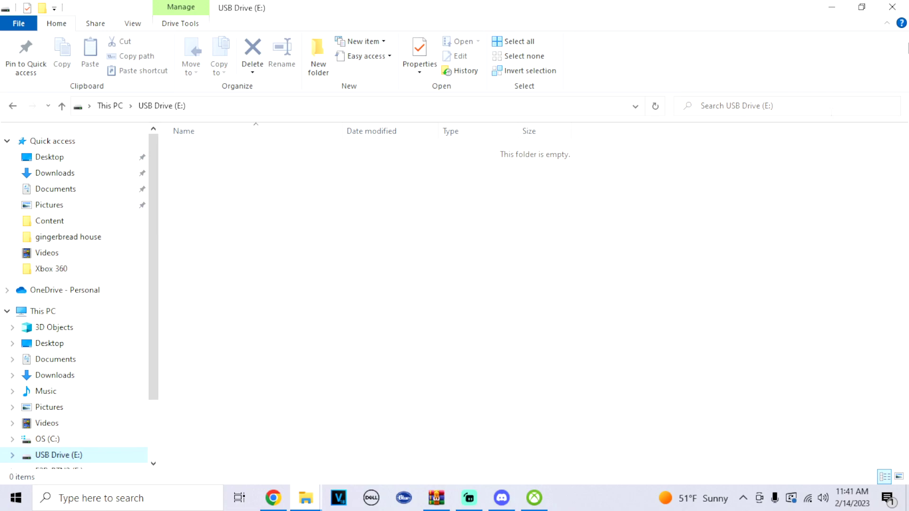
pyautogui.click(543, 490)
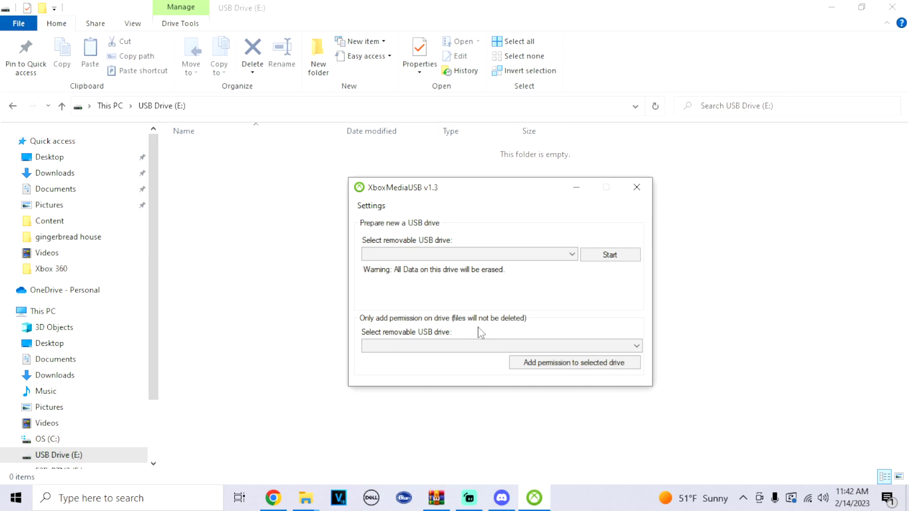
pyautogui.click(445, 346)
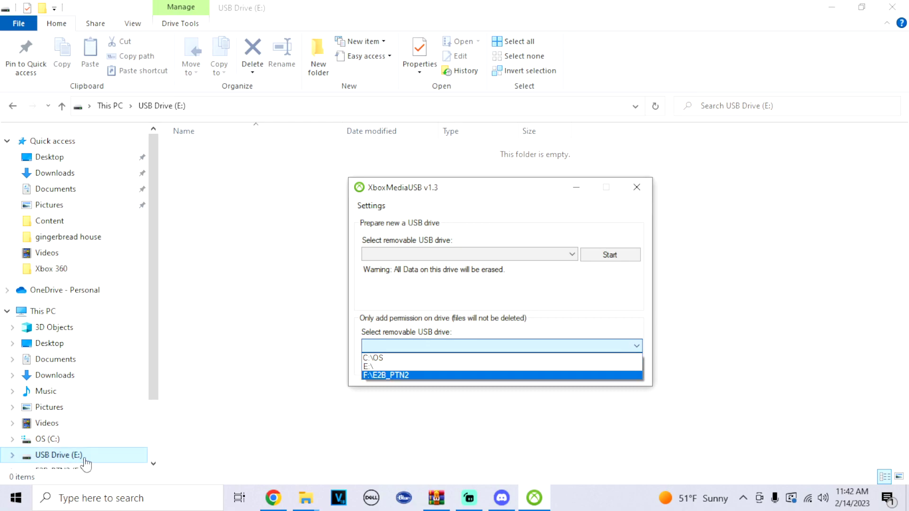
# Add Xbox permission to drive E:\ under 'Only add permission' and dismiss the confirmation.
pyautogui.click(393, 367)
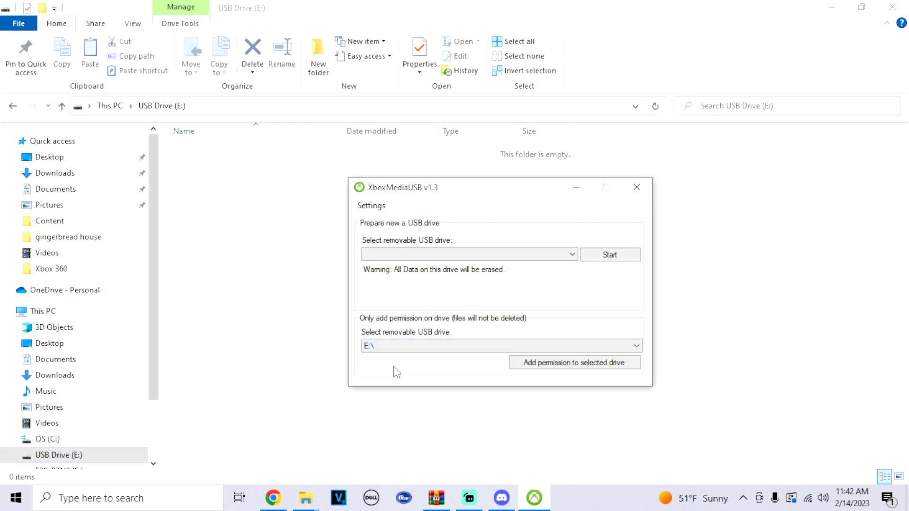
pyautogui.click(567, 371)
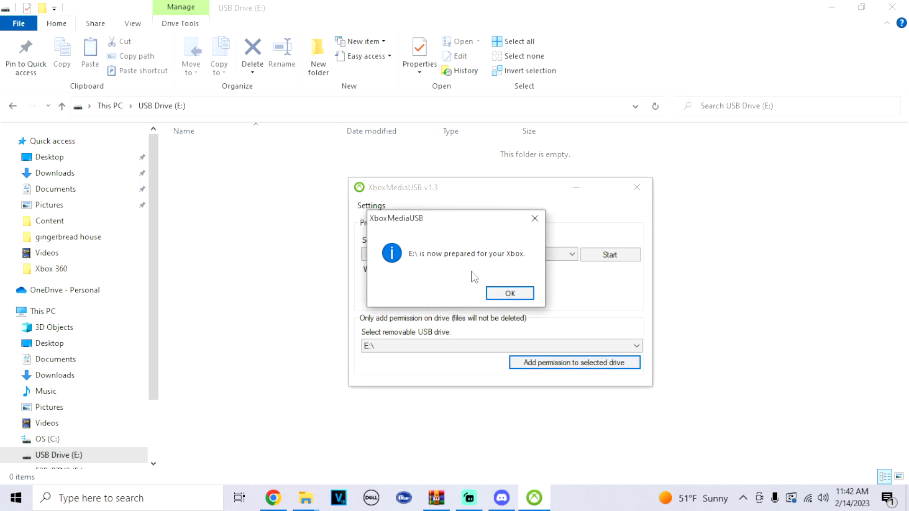
pyautogui.click(510, 293)
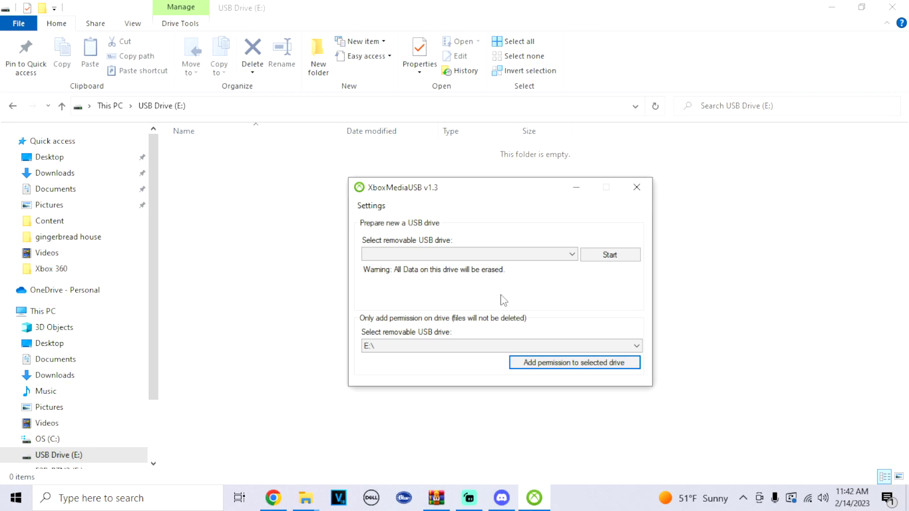
# Format E:\ under 'Prepare a new USB drive' and accept creating Games, BIOS and RetroArch folders.
pyautogui.click(447, 259)
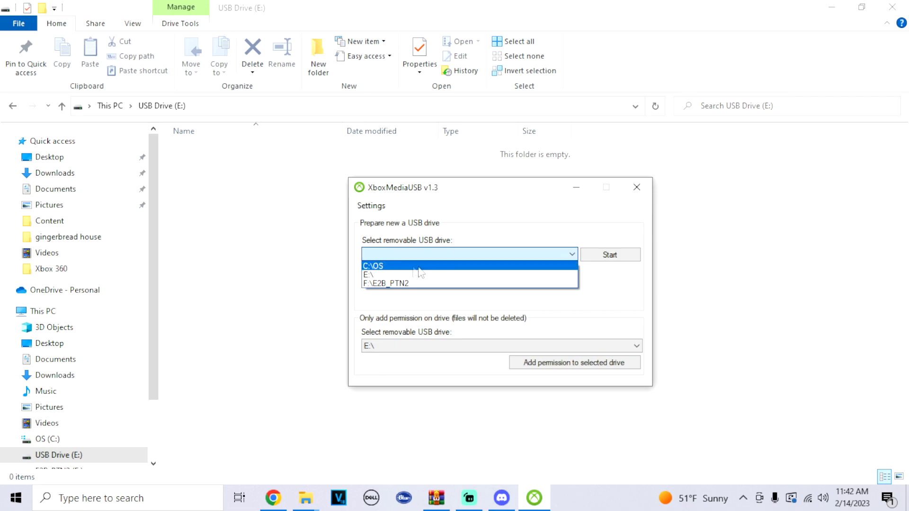
pyautogui.click(373, 275)
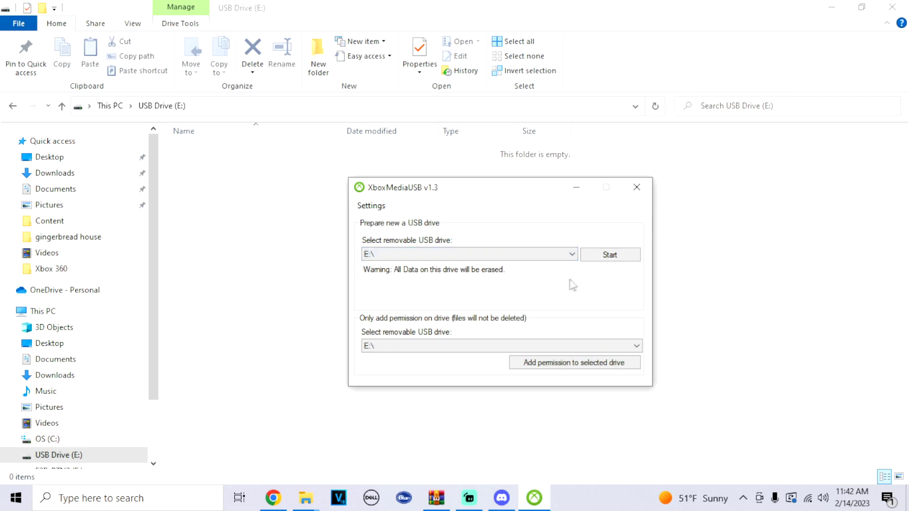
pyautogui.click(618, 256)
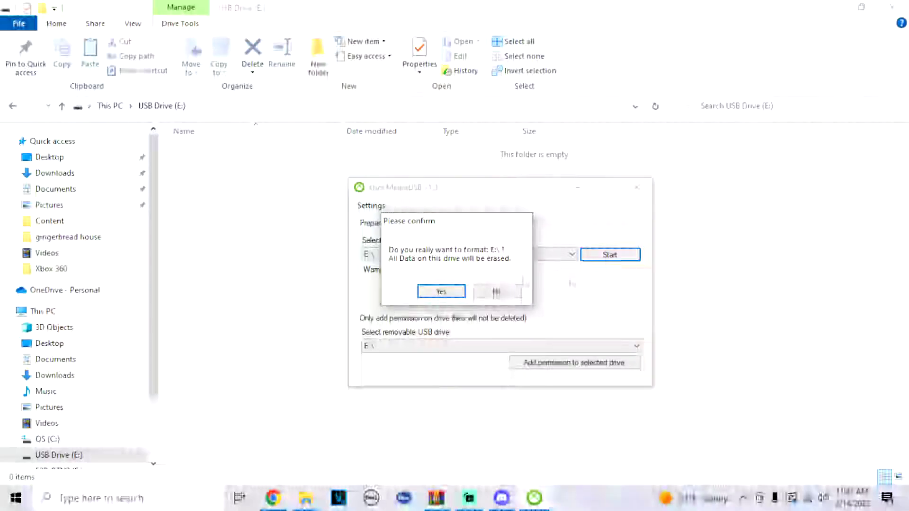
pyautogui.click(436, 293)
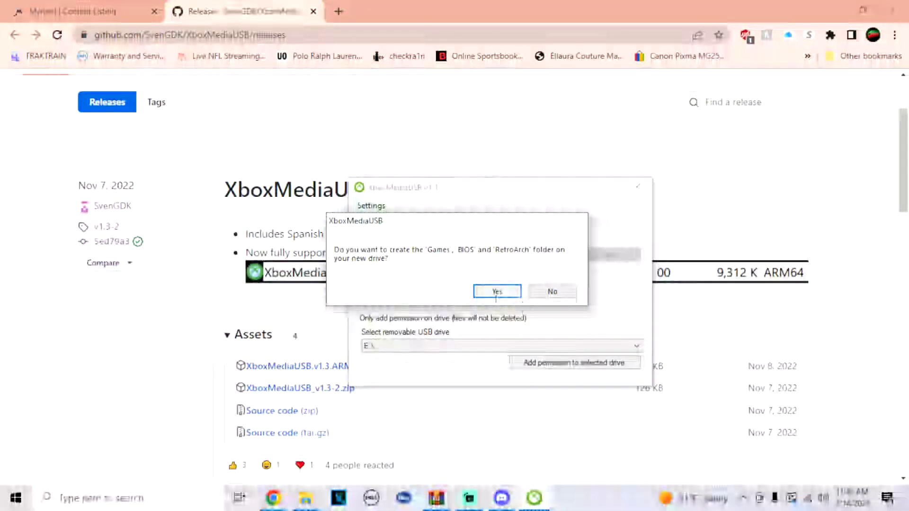
pyautogui.click(496, 292)
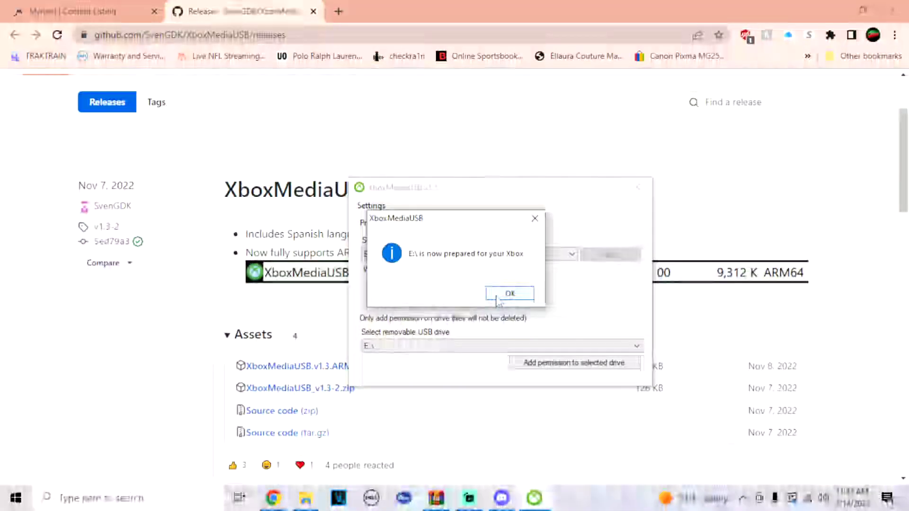
pyautogui.click(497, 296)
# Browse E:'s BIOS folder, the console folders in Games, then RetroArch and its saves subfolder.
pyautogui.click(306, 498)
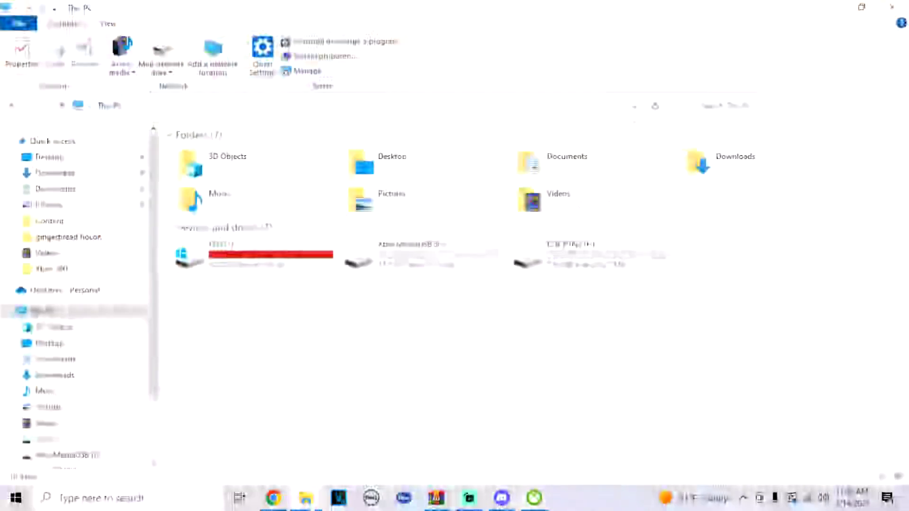
pyautogui.click(100, 456)
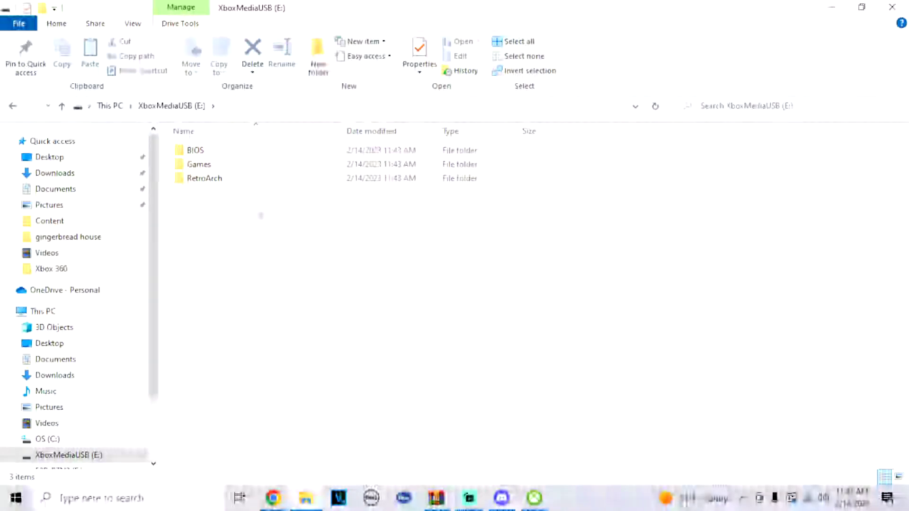
pyautogui.doubleClick(238, 152)
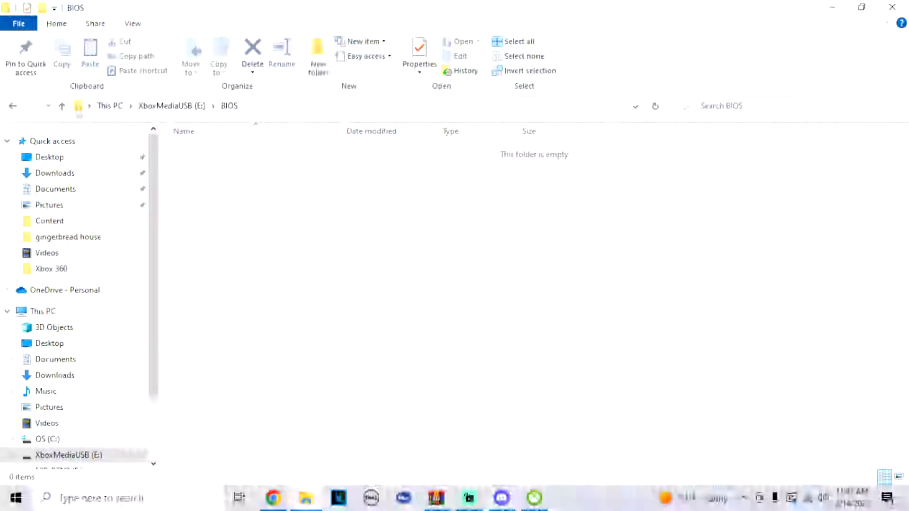
pyautogui.click(14, 107)
pyautogui.doubleClick(223, 163)
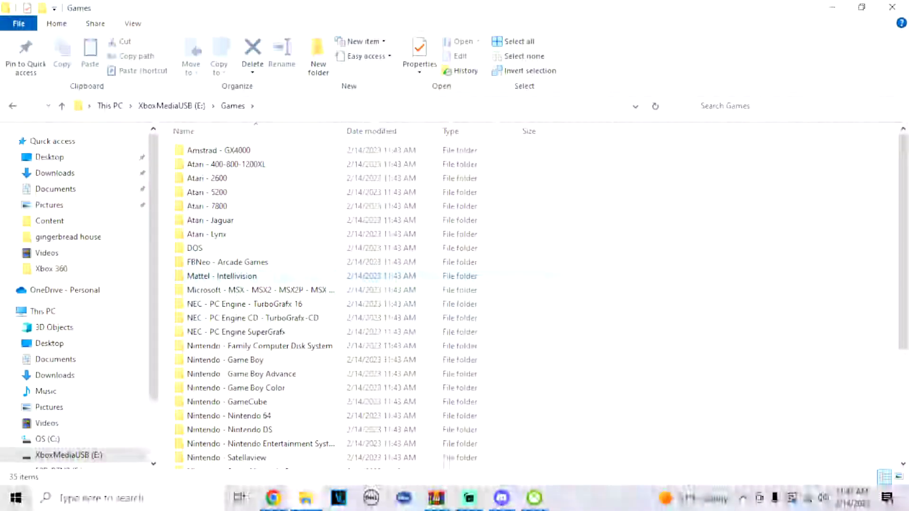
pyautogui.moveTo(905, 182)
pyautogui.mouseDown()
pyautogui.moveTo(903, 319)
pyautogui.moveTo(906, 193)
pyautogui.mouseUp()
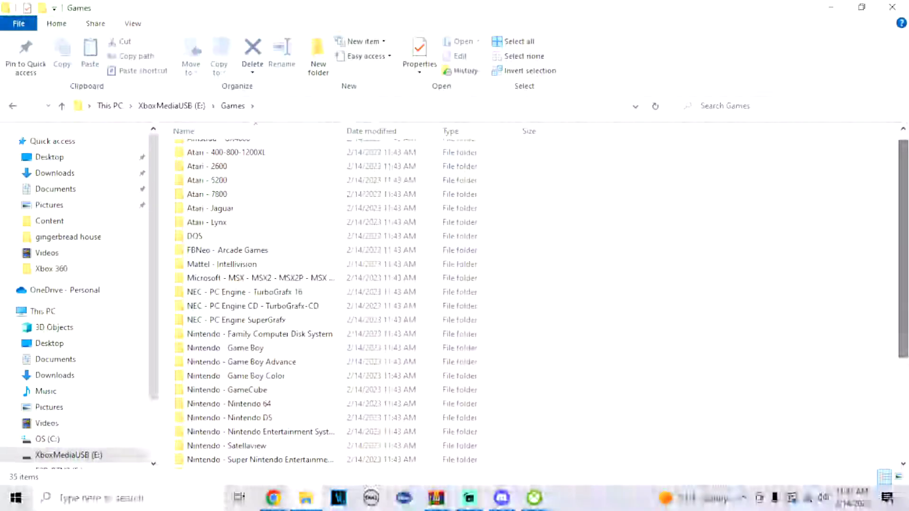
pyautogui.click(14, 105)
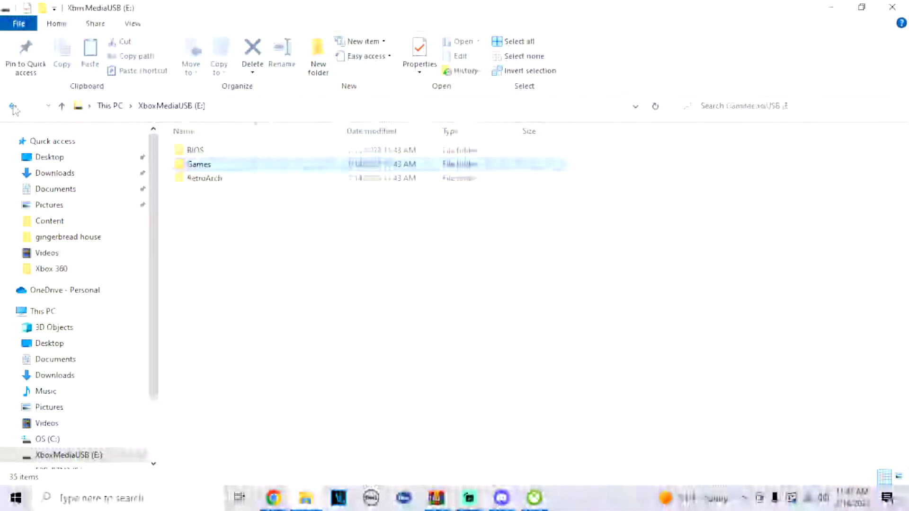
pyautogui.doubleClick(245, 179)
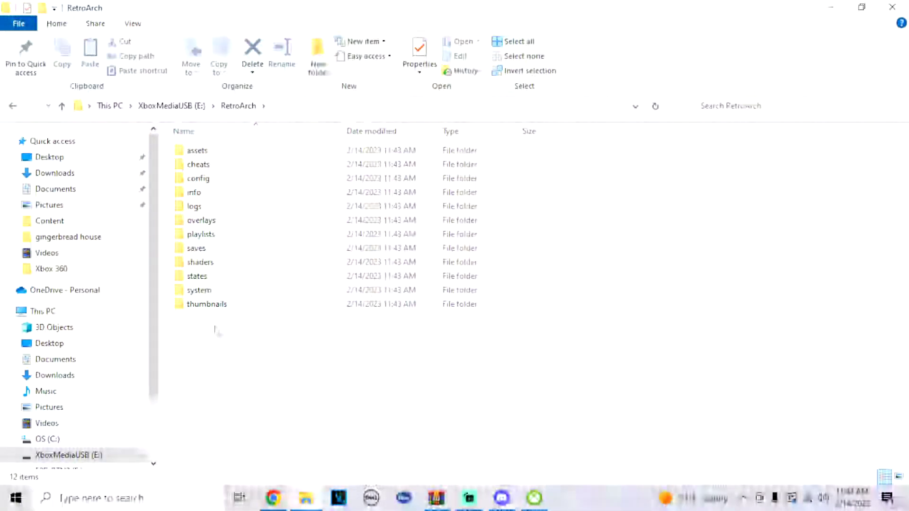
pyautogui.doubleClick(222, 250)
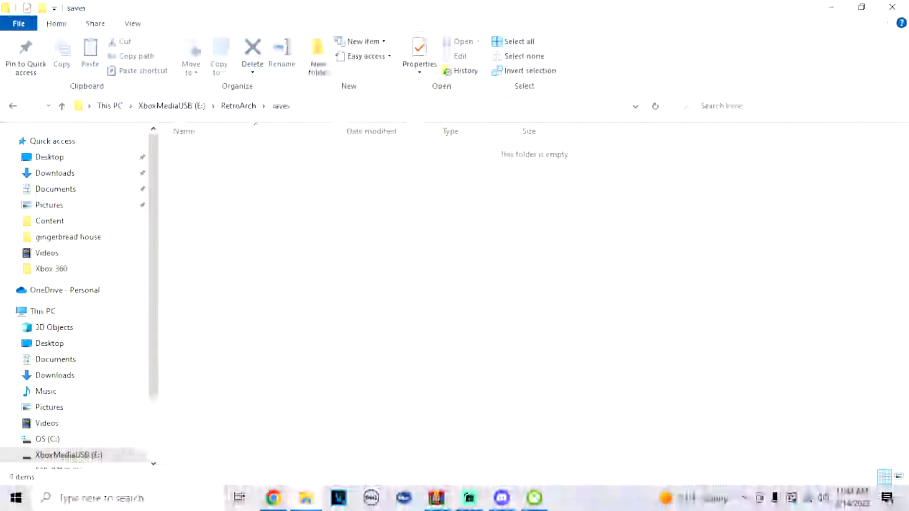
pyautogui.click(13, 106)
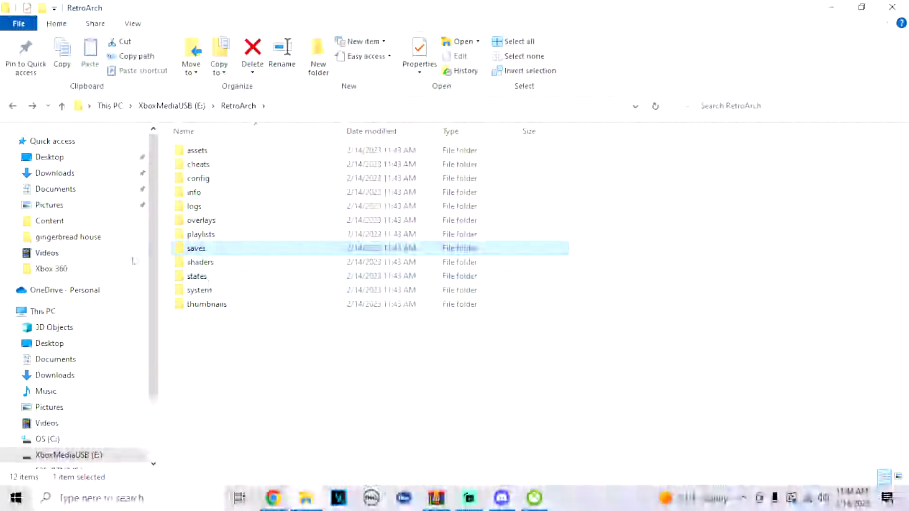